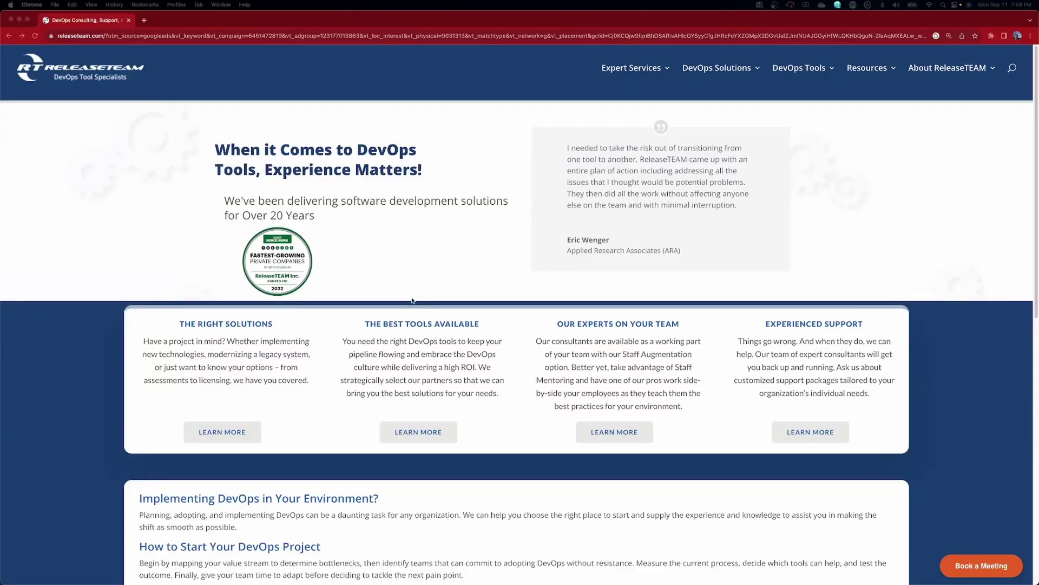
Step: Preview each ReleaseTEAM top navigation menu, then scroll down the site's page
mouse_move(654, 71)
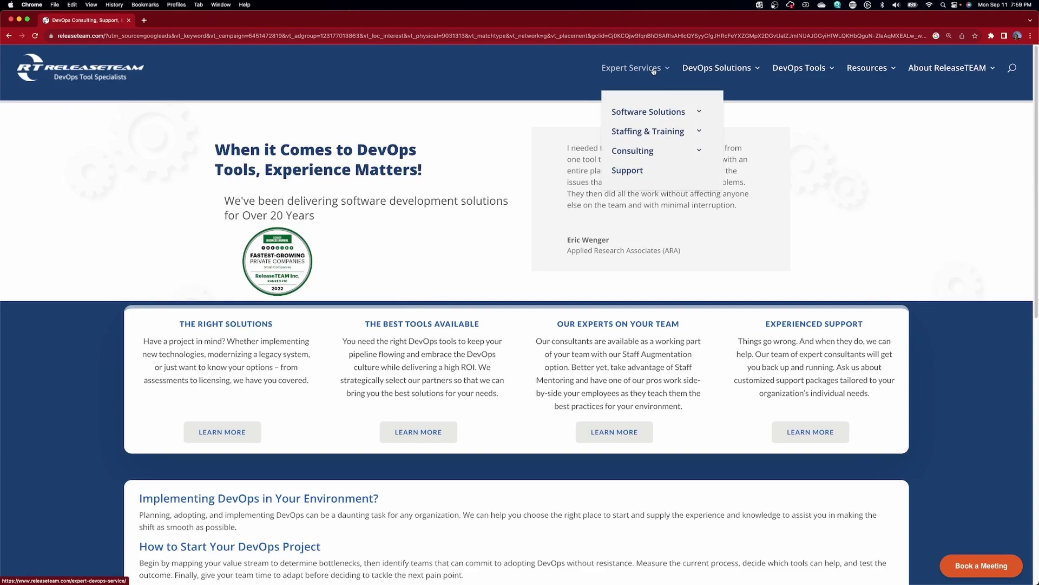
mouse_move(654, 116)
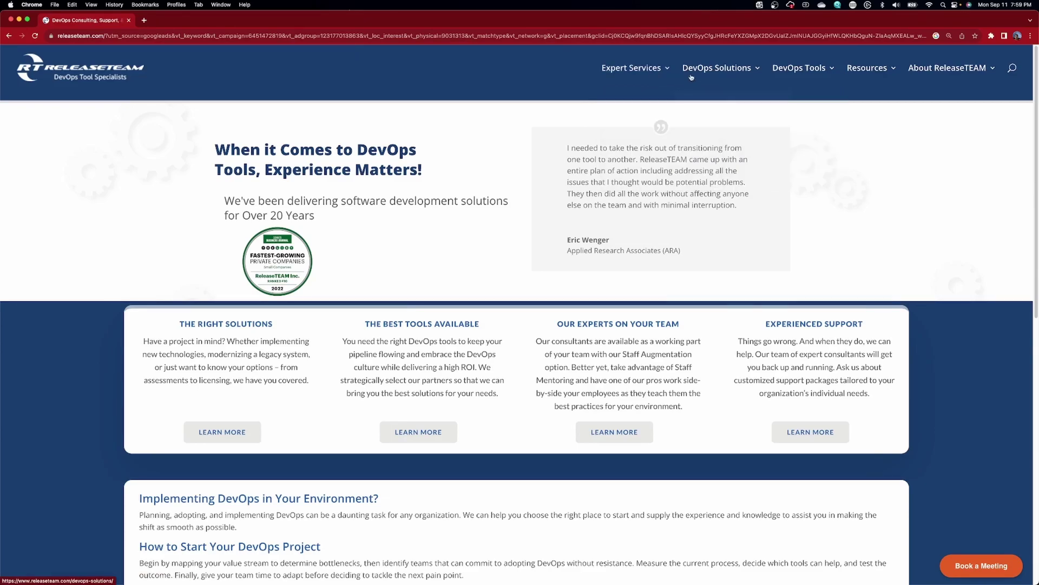
mouse_move(698, 72)
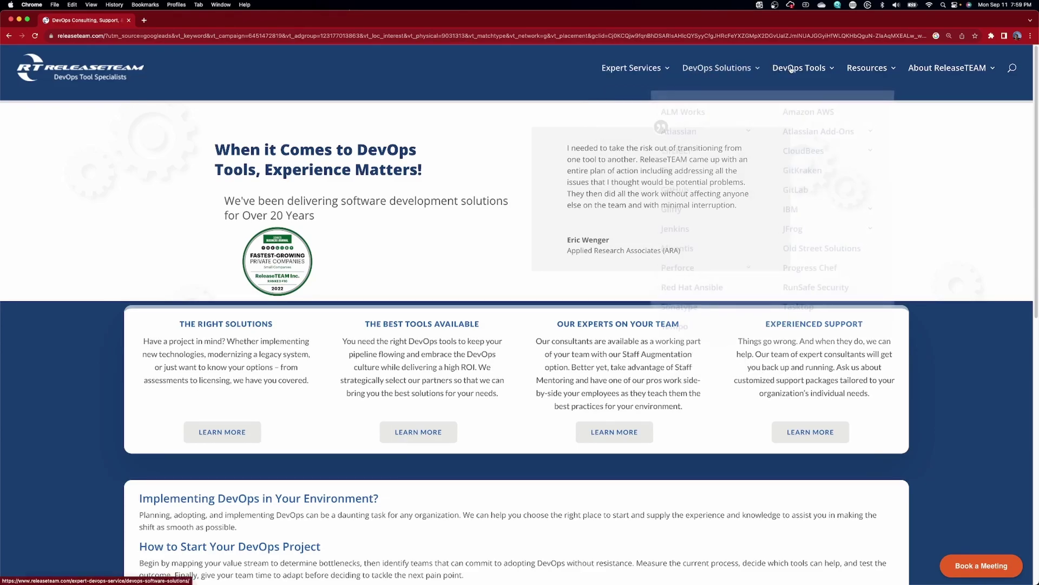
mouse_move(792, 70)
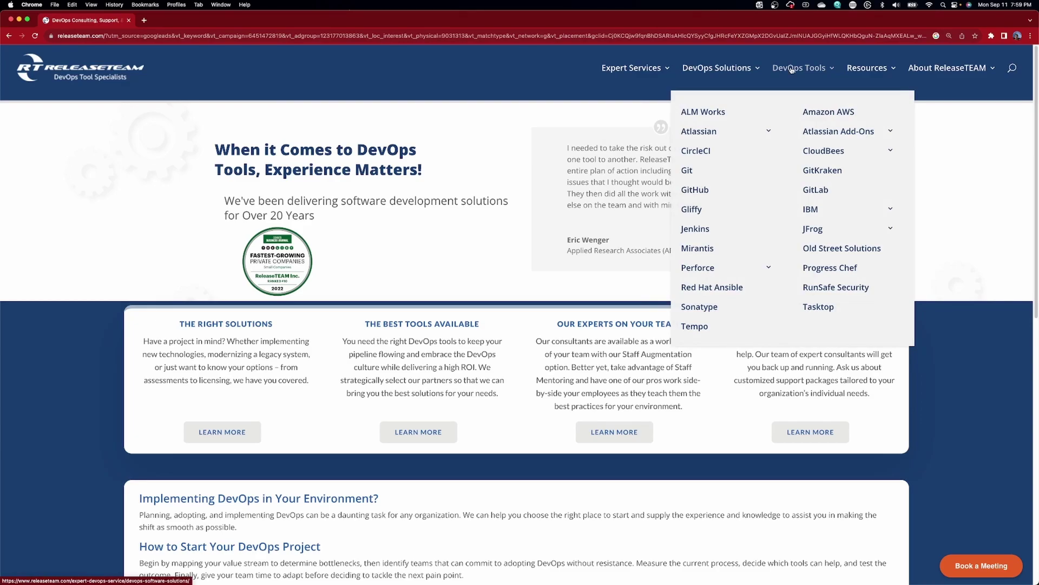
mouse_move(866, 70)
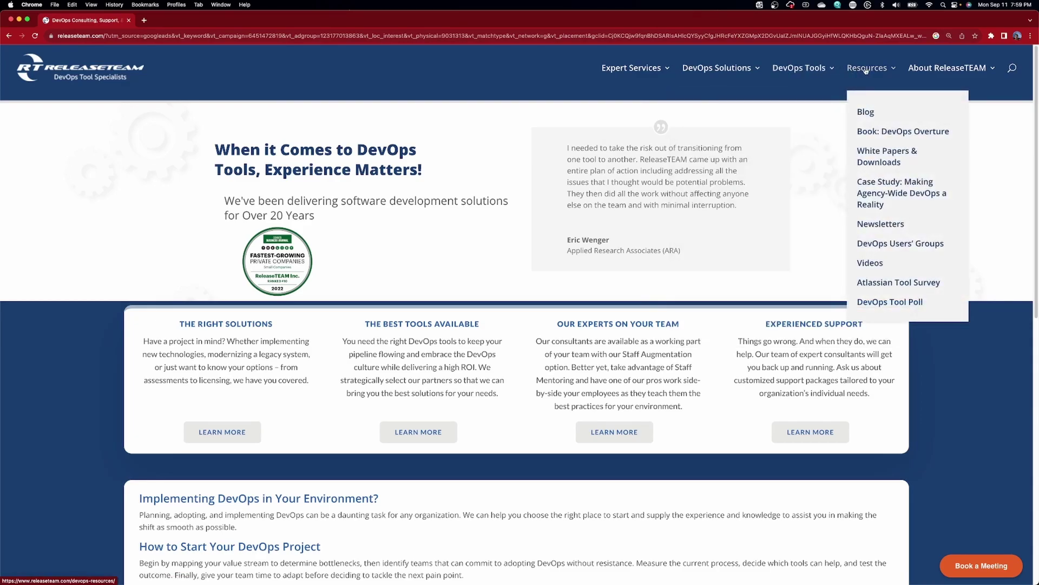
mouse_move(929, 71)
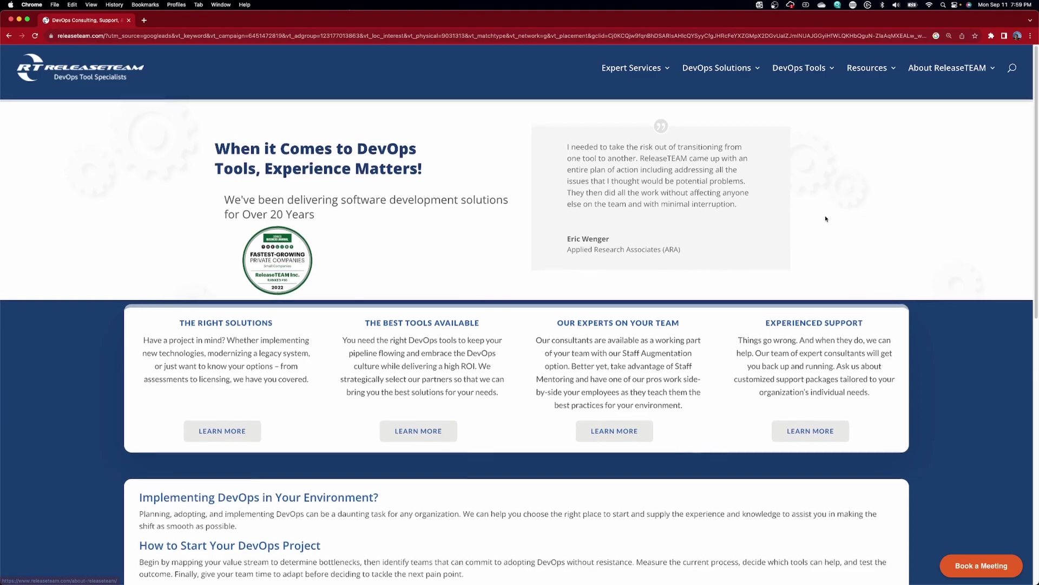
scroll(826, 218, "down", 3)
scroll(826, 218, "down", 5)
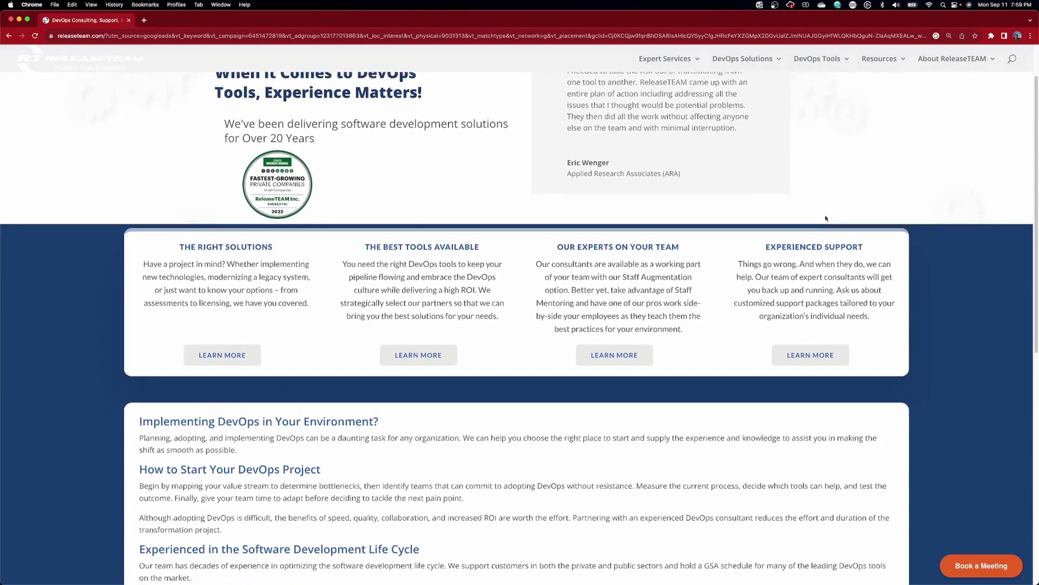
scroll(826, 218, "down", 2)
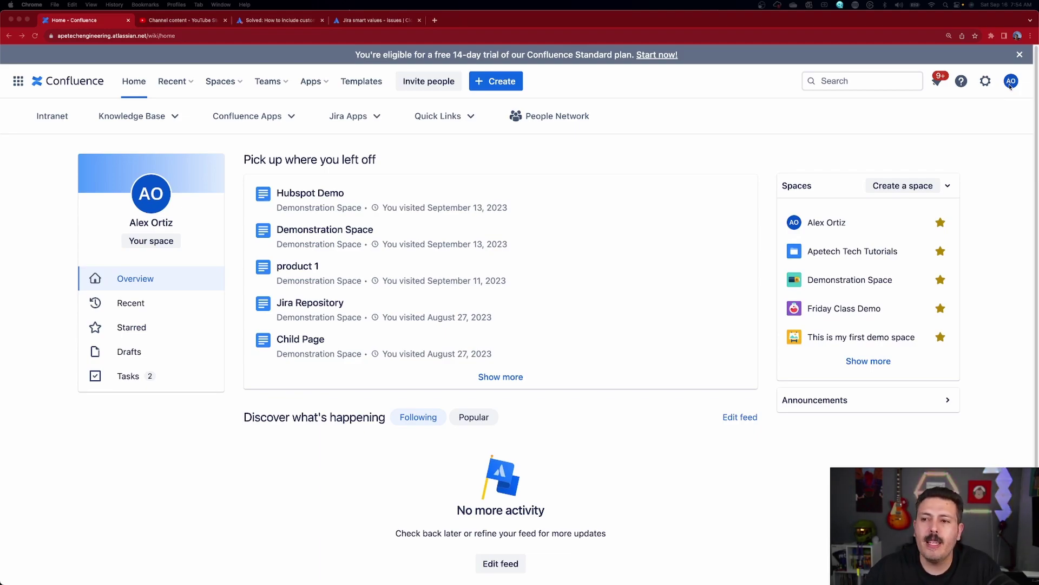
Step: From the profile avatar menu, show the Theme (BETA) choices: Light, Dark, Match browser, Original
left_click(1010, 81)
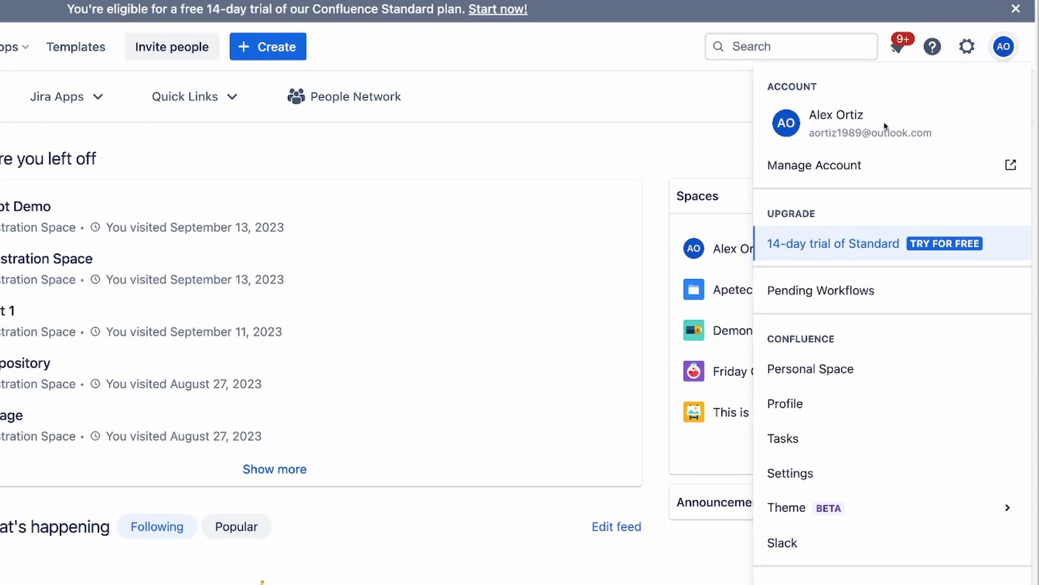
scroll(854, 275, "down", 1)
scroll(844, 325, "down", 1)
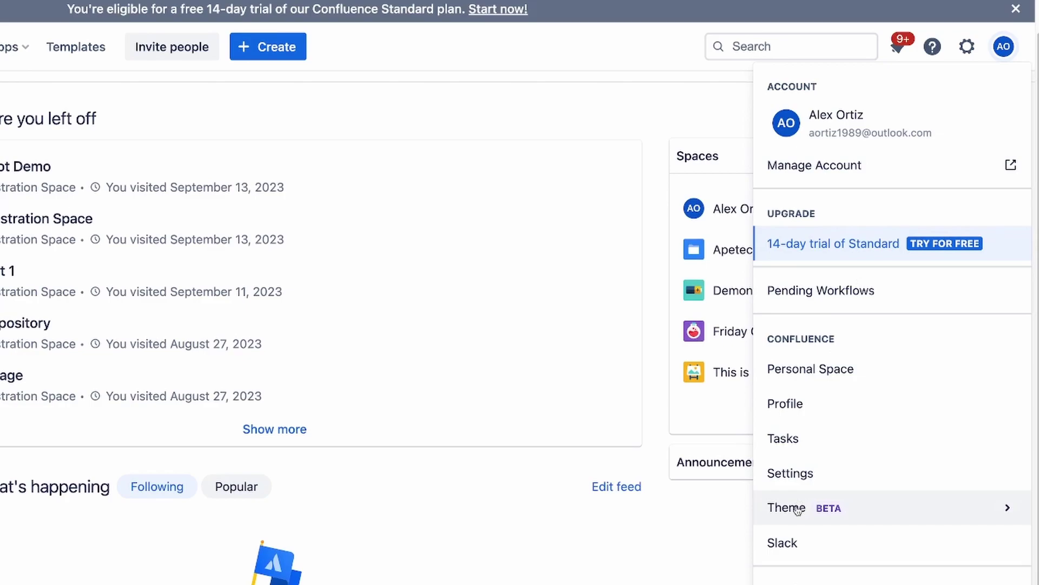
scroll(798, 510, "down", 1)
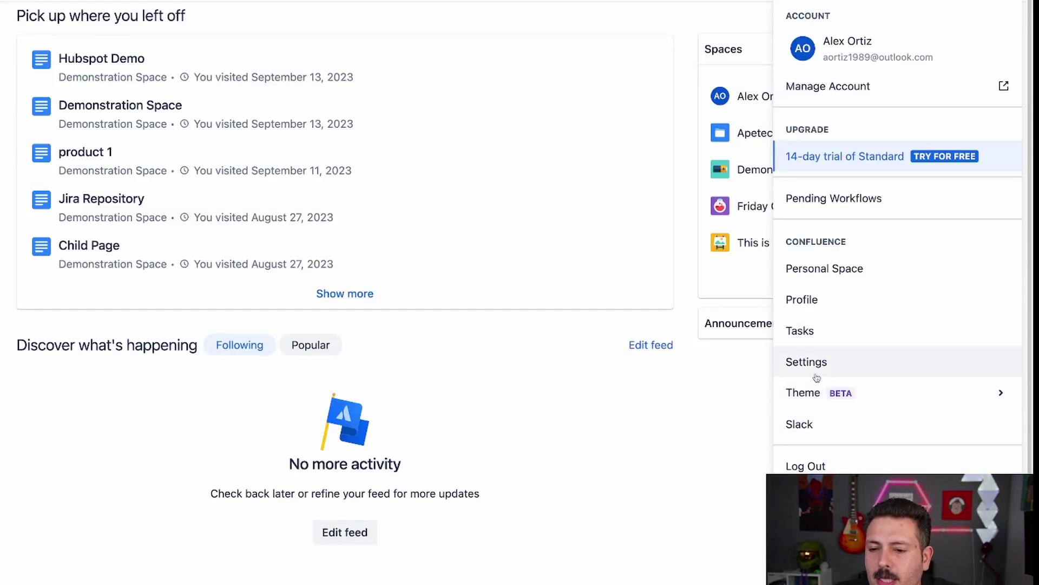
left_click(812, 393)
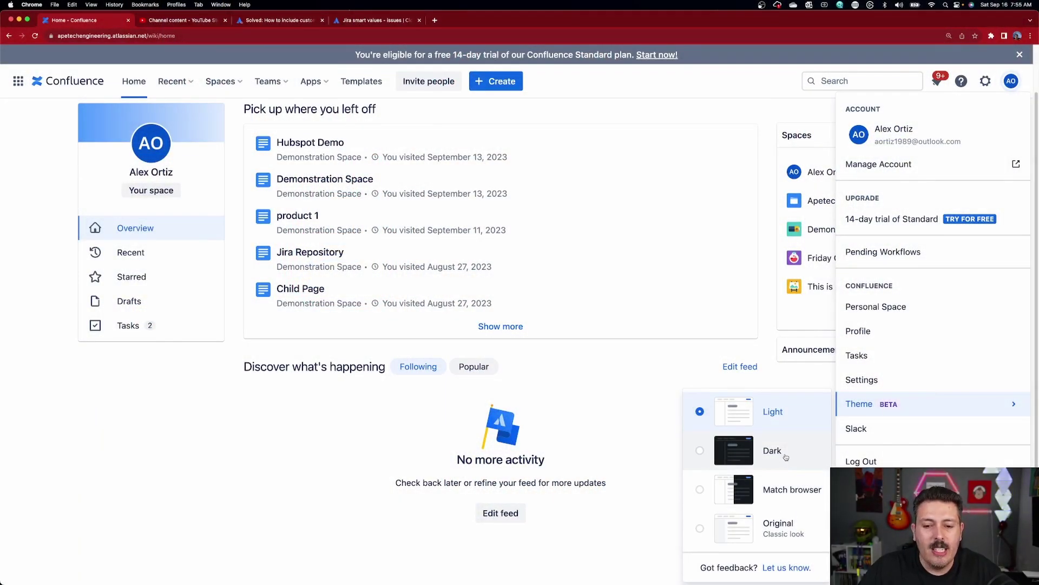
Step: Choose Dark in the Theme submenu so Confluence shows on a dark background
left_click(786, 456)
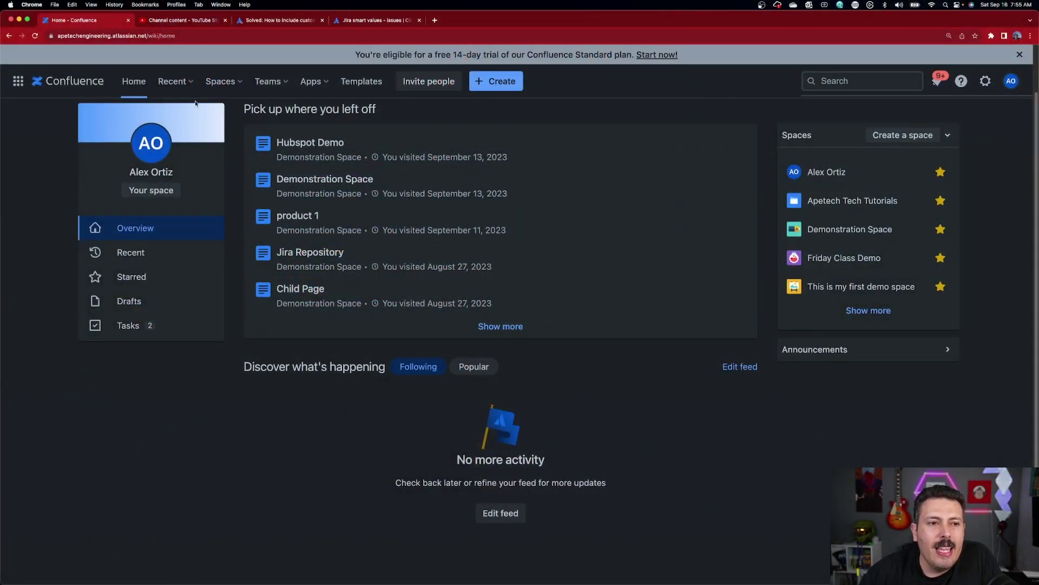
Step: After glancing at Recent pages, create a blank page via Create > Page and preview templates
left_click(160, 80)
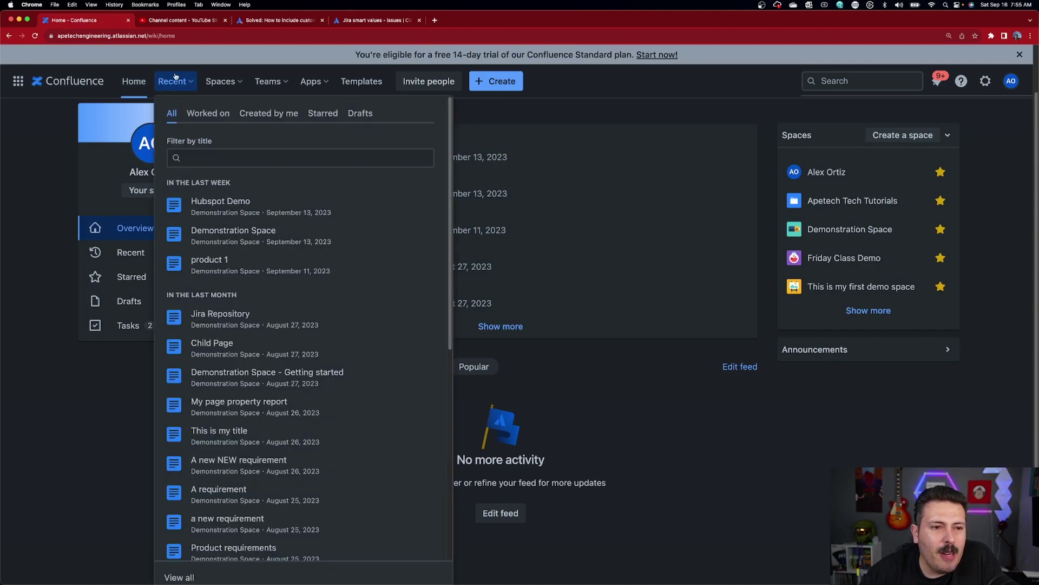
left_click(175, 77)
left_click(496, 81)
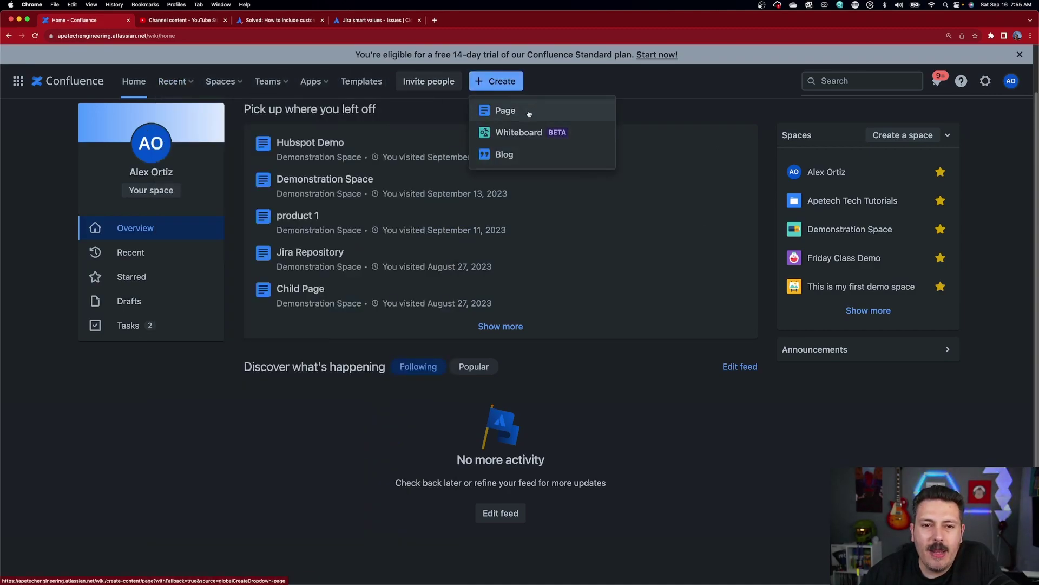
left_click(505, 110)
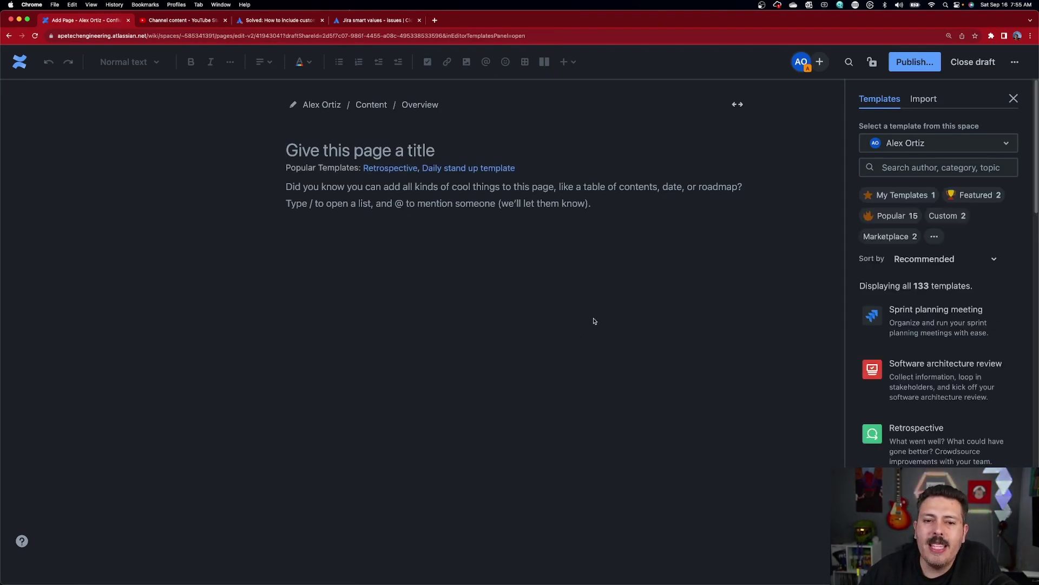
mouse_move(942, 319)
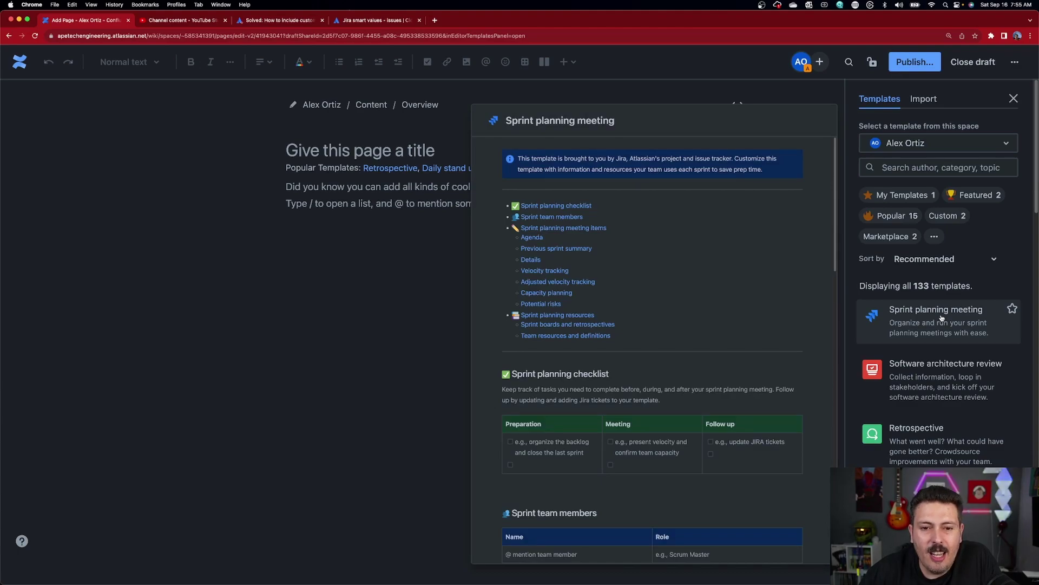
mouse_move(923, 374)
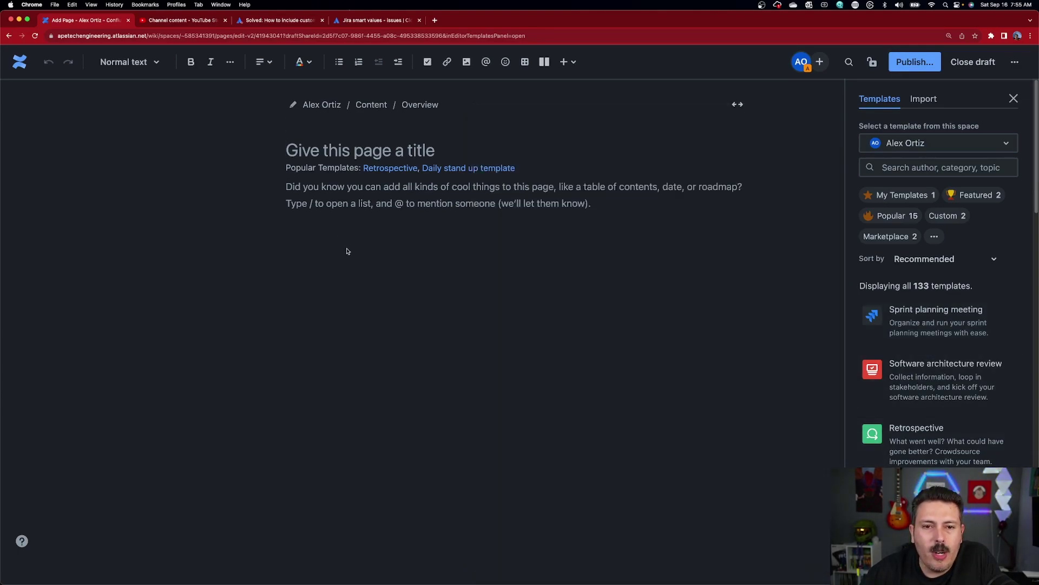
Step: Browse the full list of insertable page elements, closing it without inserting anything
left_click(564, 62)
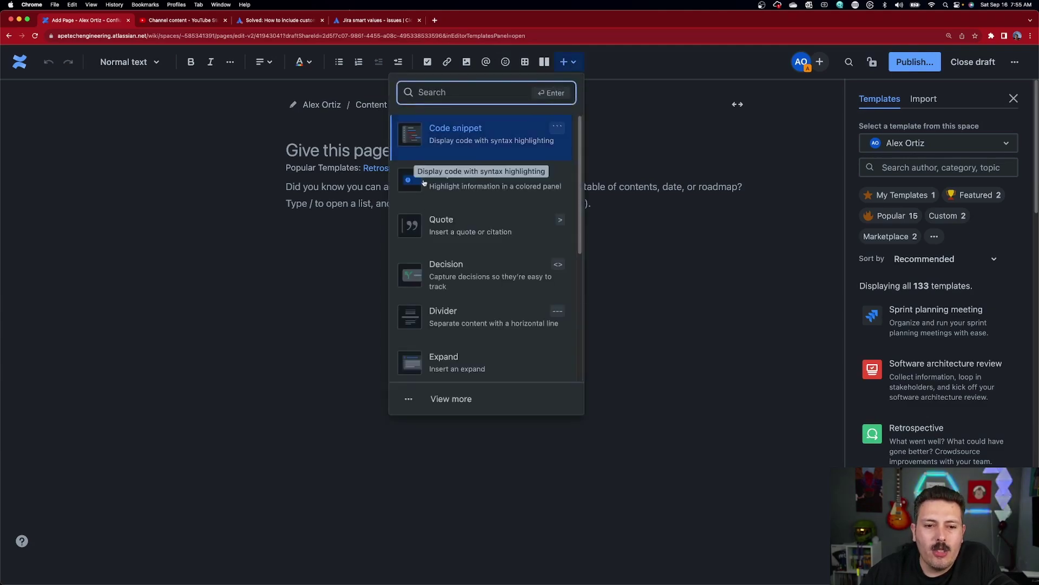
left_click(439, 399)
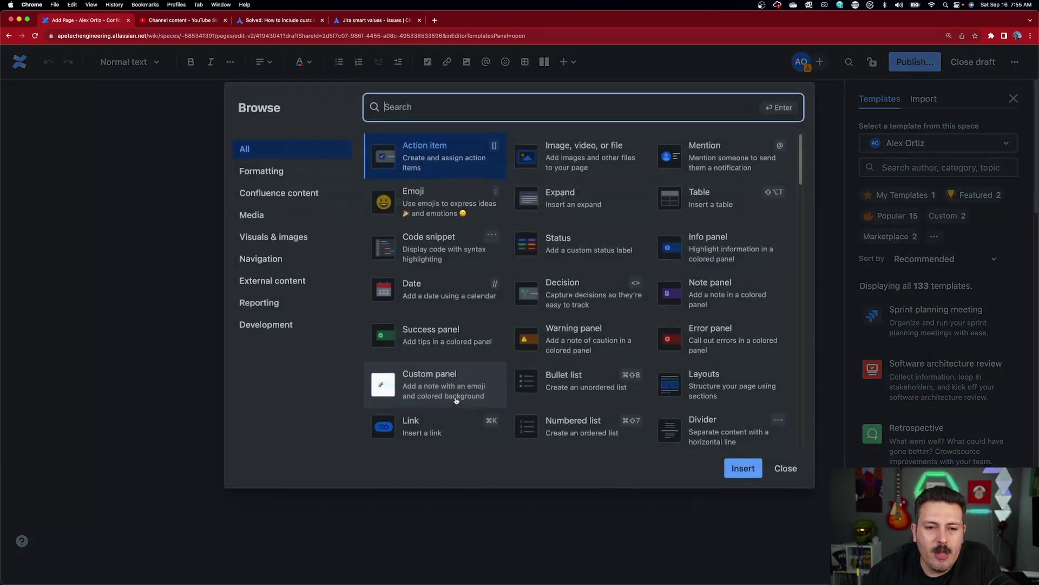
left_click(786, 466)
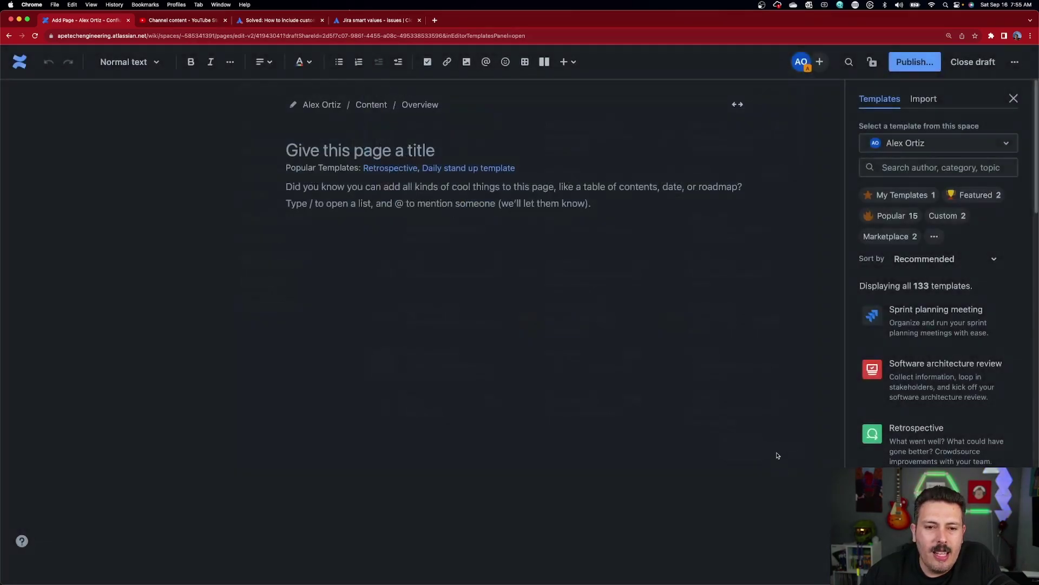
Step: Add two empty action items, check the emoji picker, and close the draft
left_click(424, 63)
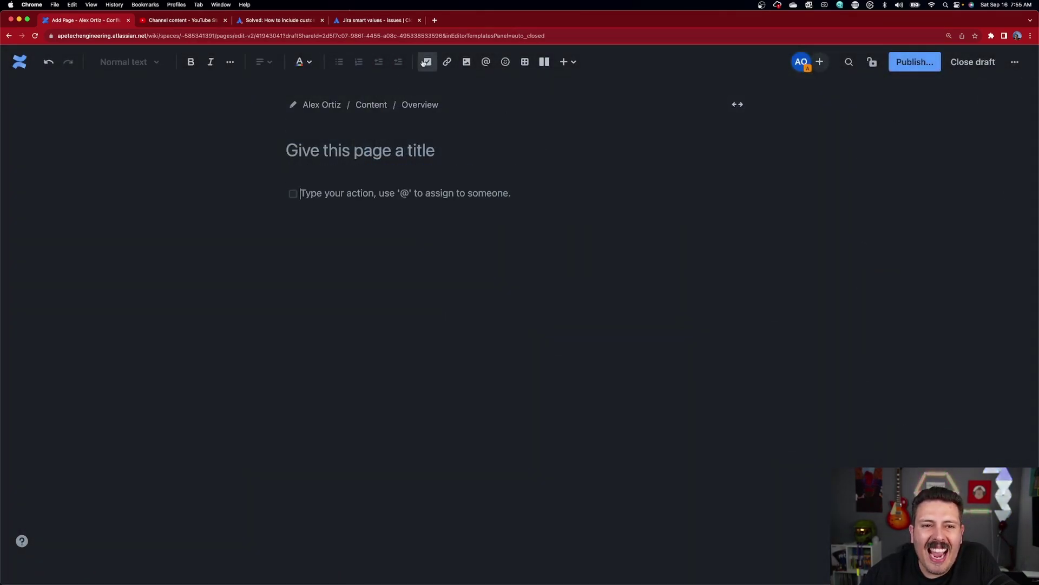
left_click(424, 63)
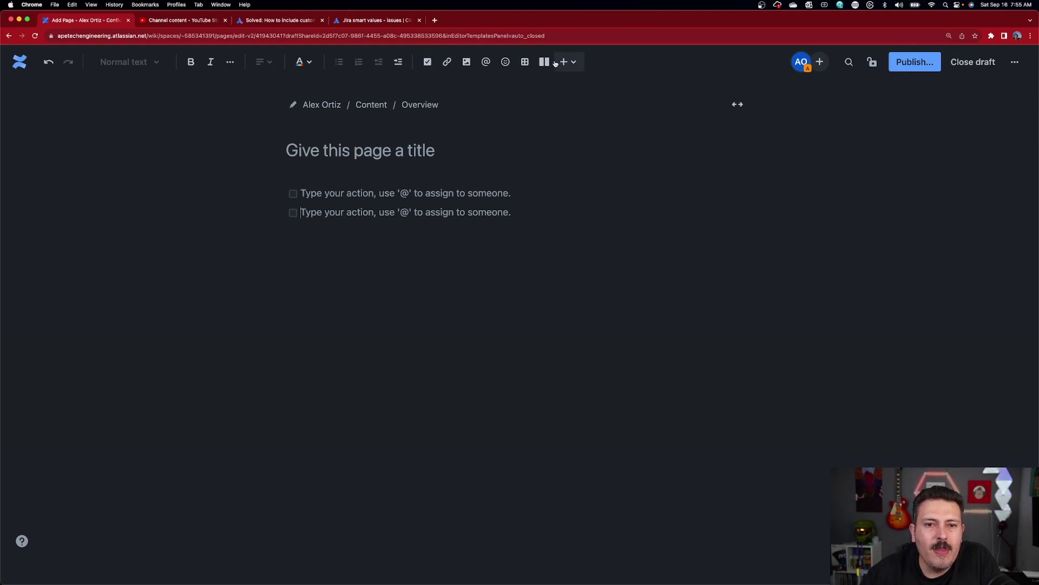
left_click(505, 62)
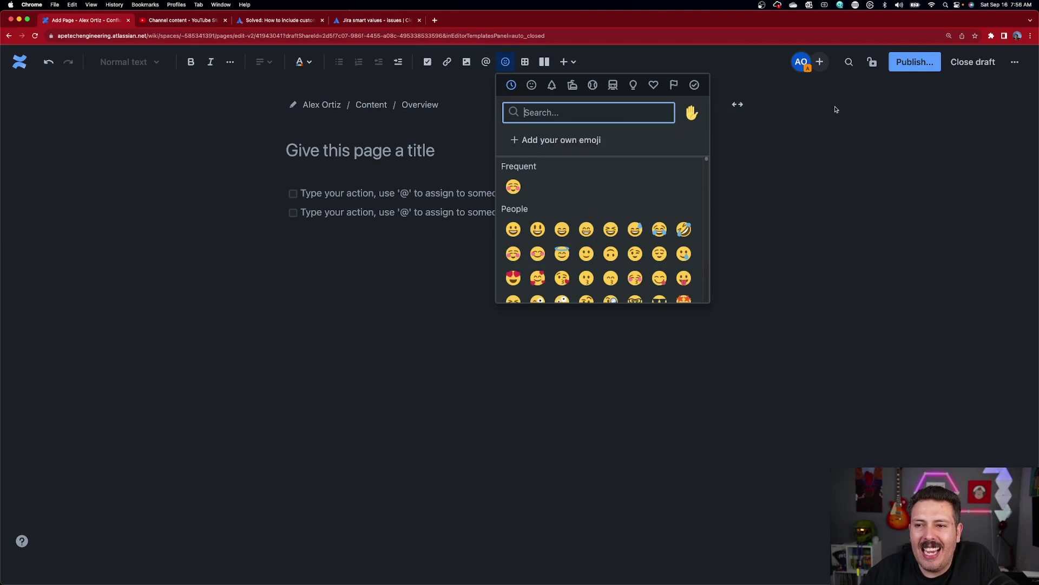
left_click(970, 62)
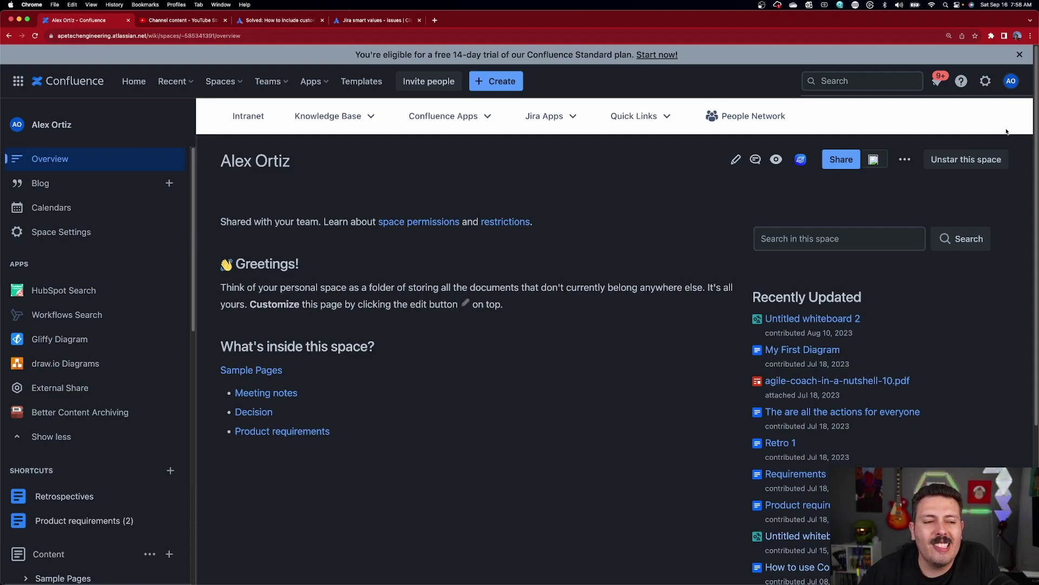
Step: View HubSpot Search, then the Gliffy Diagrams page listing the Restaurant App diagram
left_click(66, 293)
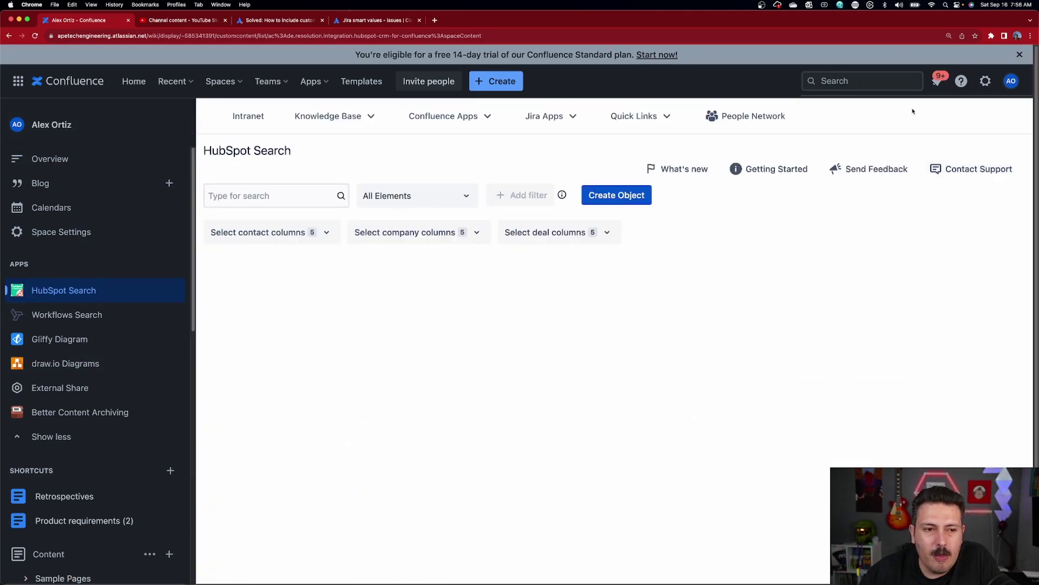
left_click(82, 339)
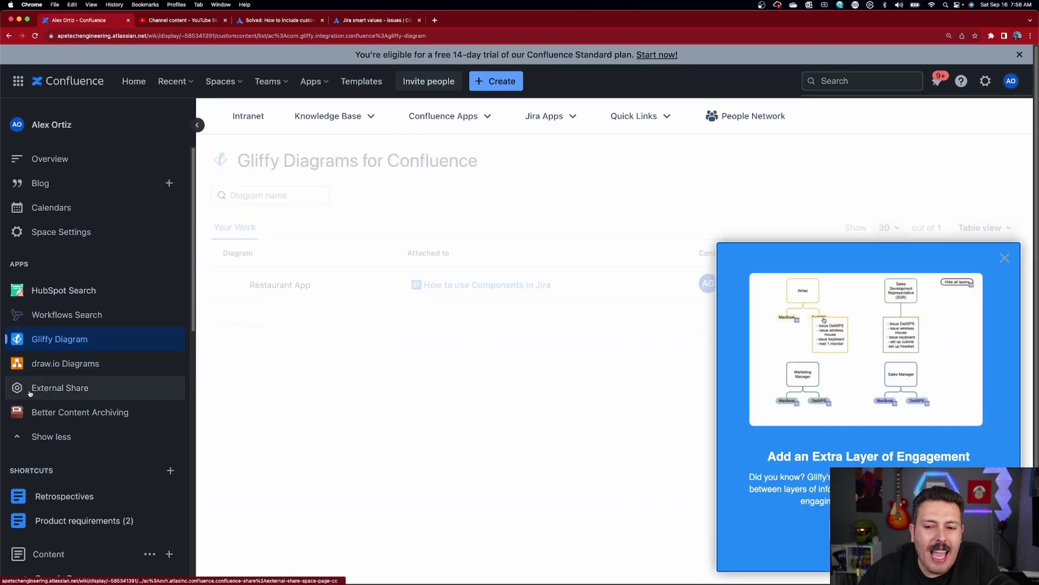
scroll(76, 374, "down", 5)
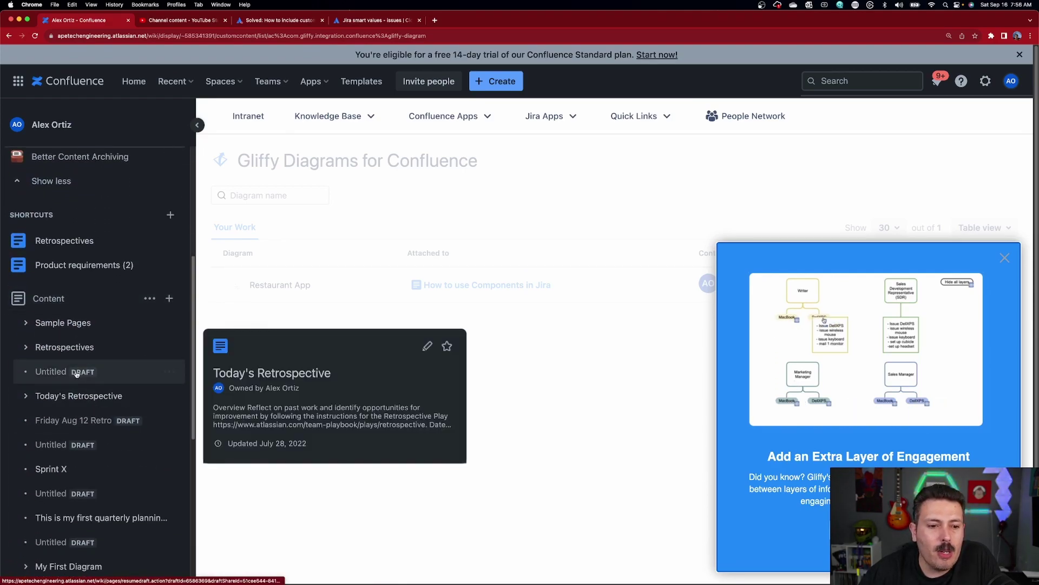
Step: Open Today's Retrospective from the Content tree, close the Quickstart panel, and read its tables
left_click(52, 396)
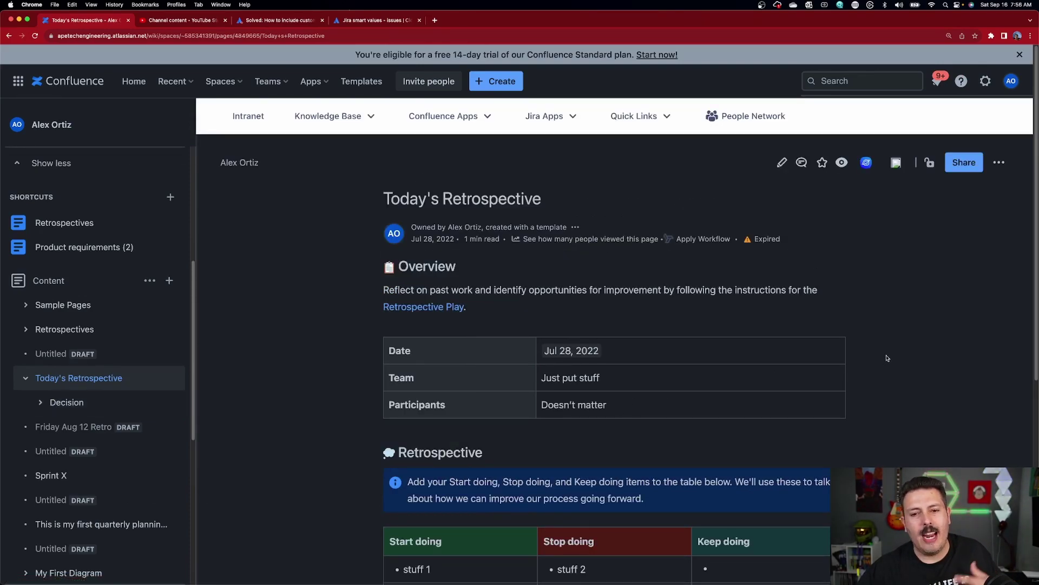
scroll(882, 368, "down", 2)
scroll(879, 379, "down", 3)
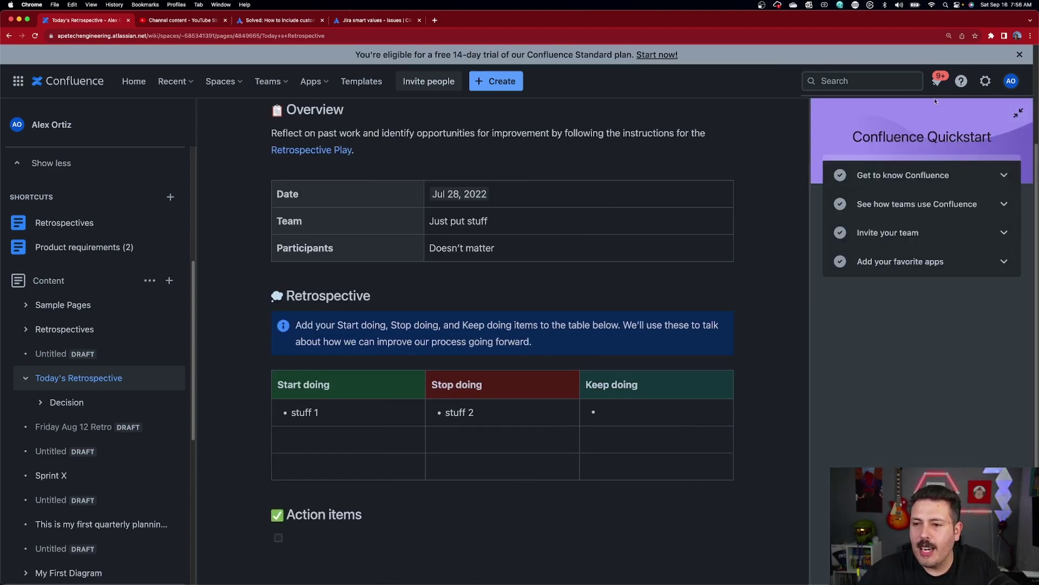
left_click(1018, 113)
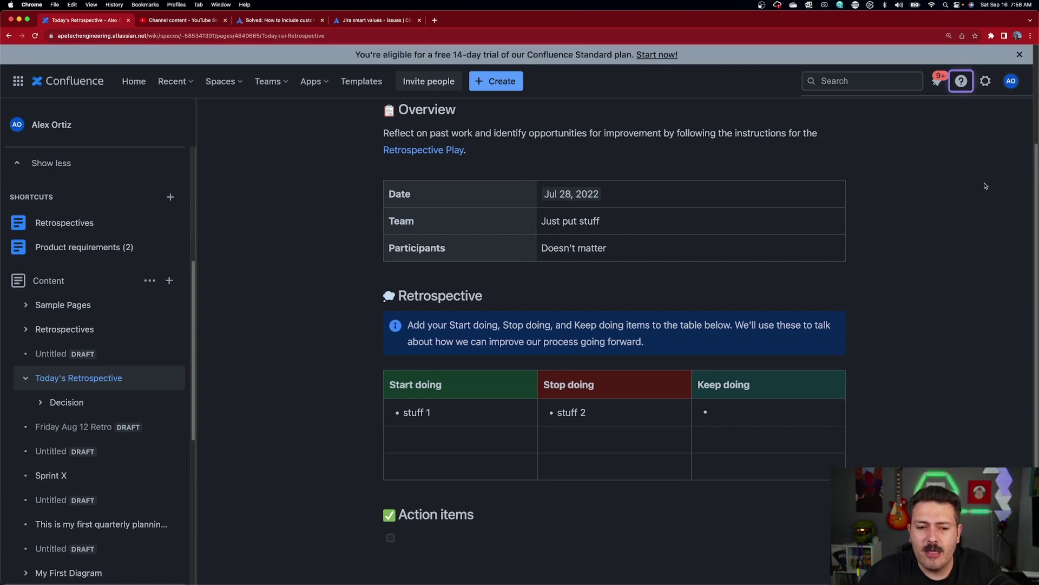
scroll(460, 392, "down", 3)
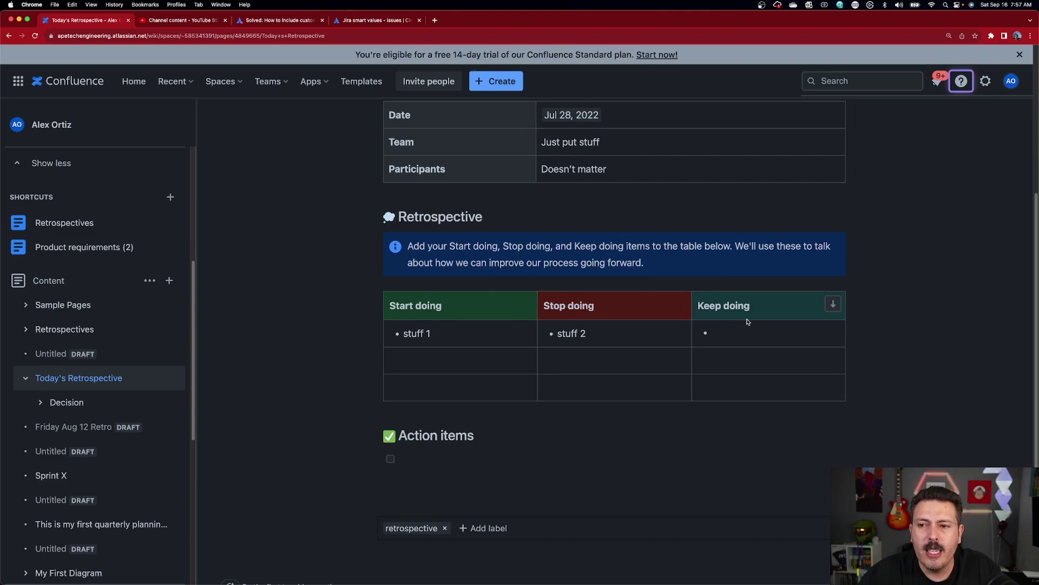
left_click(1010, 81)
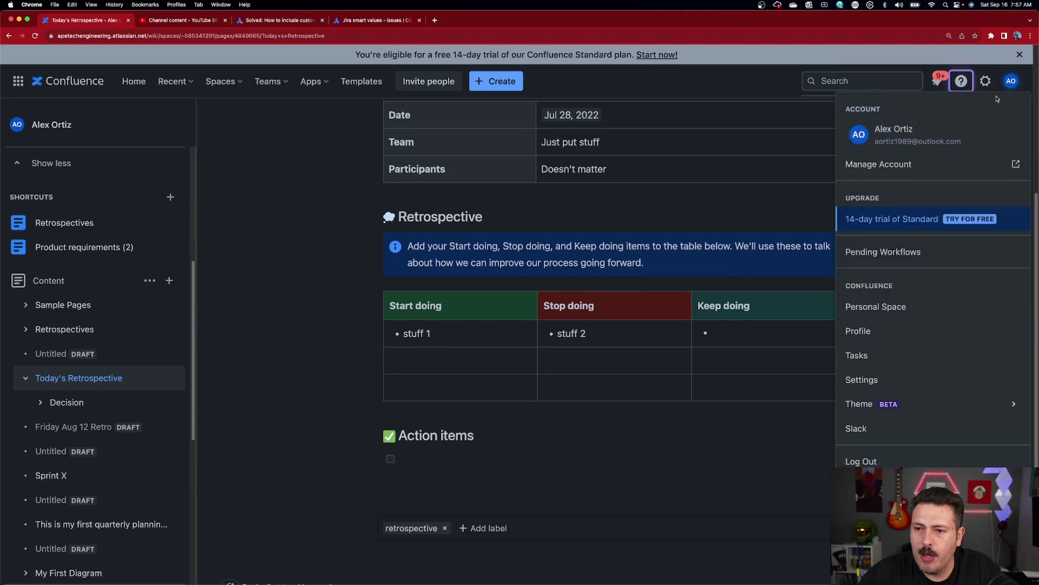
mouse_move(880, 403)
left_click(779, 417)
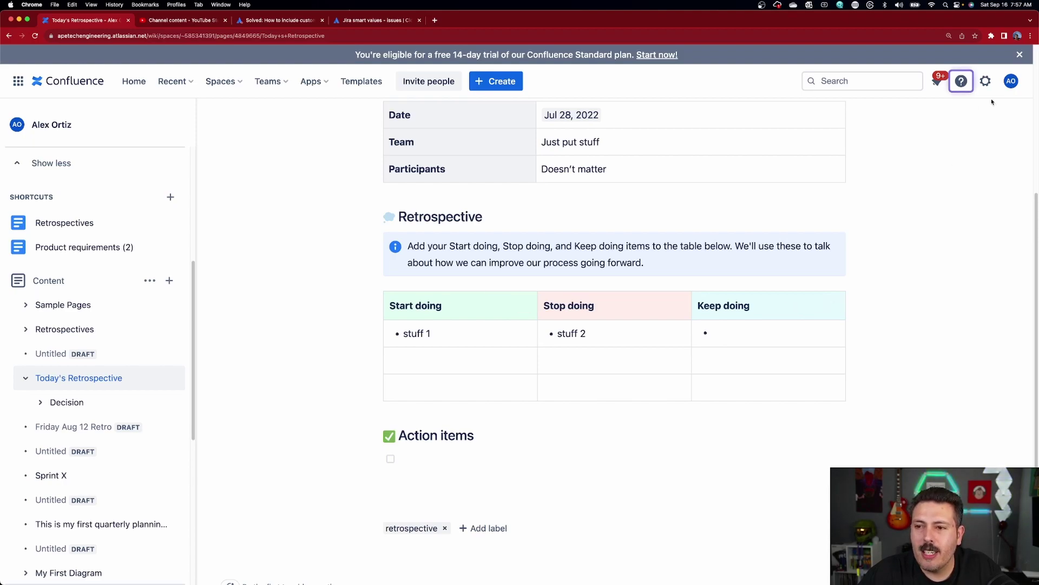
left_click(1010, 81)
mouse_move(877, 404)
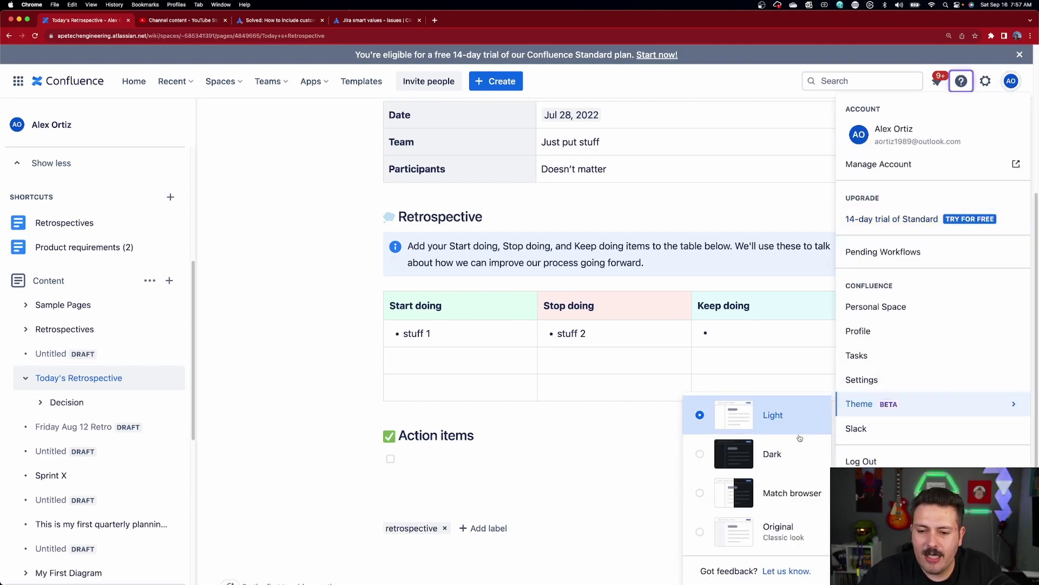
left_click(790, 453)
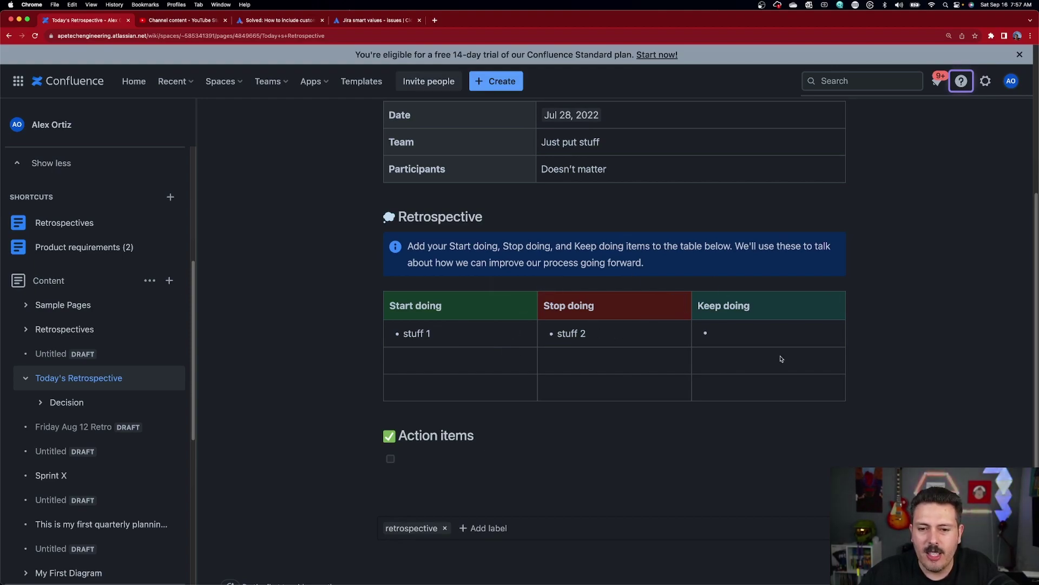
scroll(396, 361, "down", 3)
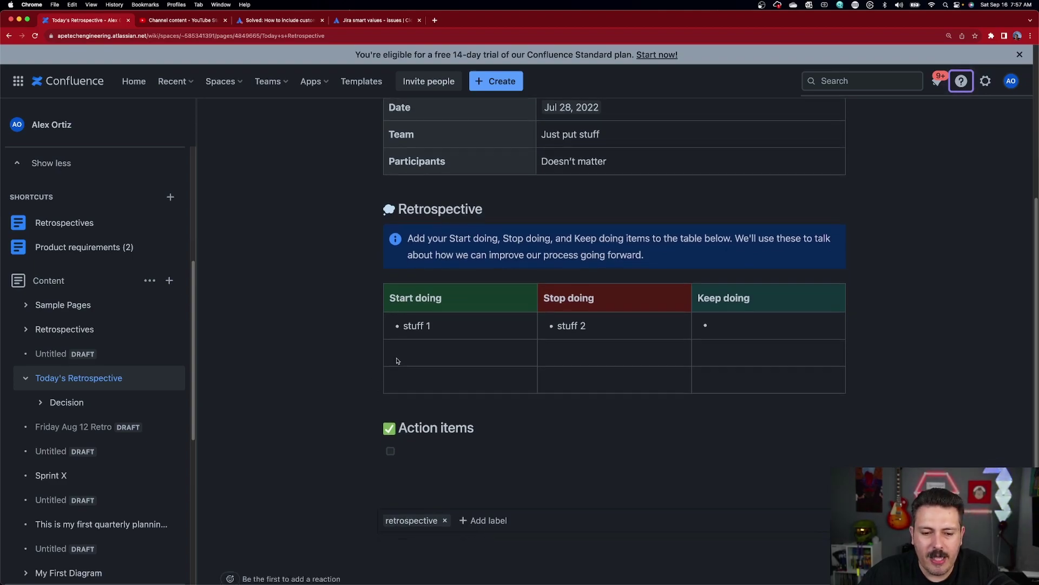
scroll(528, 349, "up", 10)
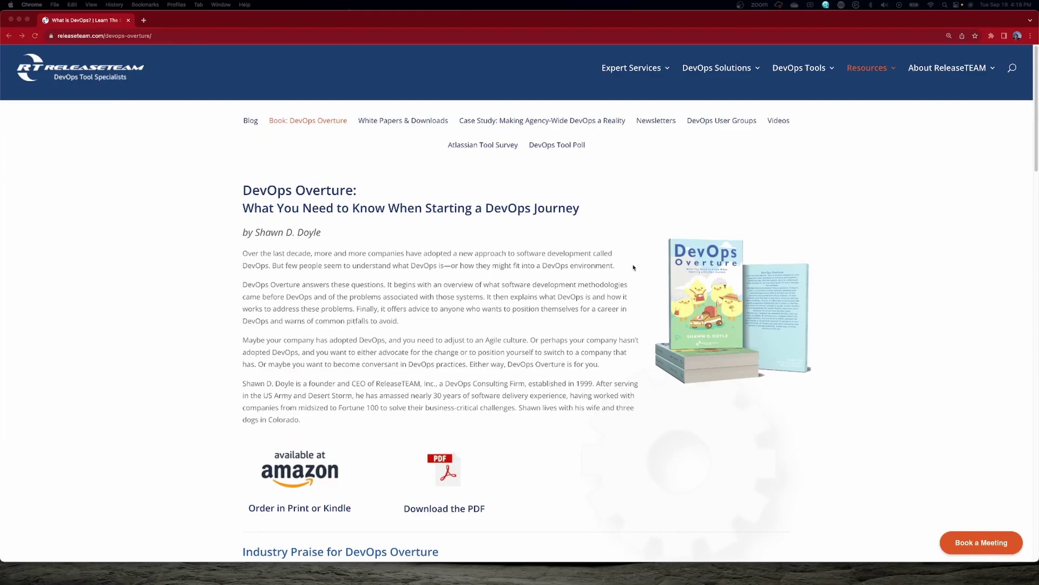
Step: Scroll past the praise quotes, author's note and 'So What's With the Ducks?' story to the footer
scroll(633, 267, "down", 1)
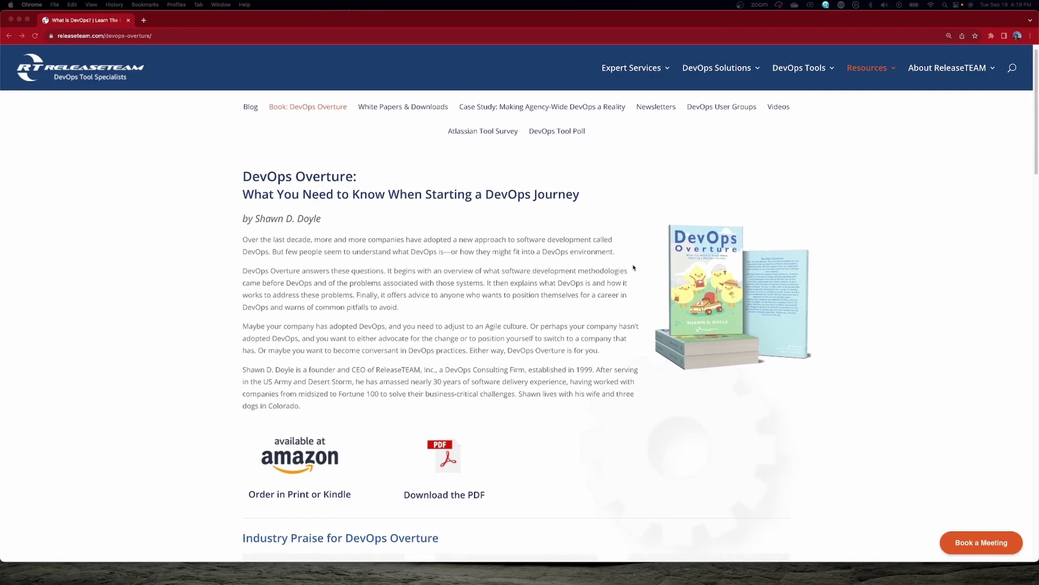
scroll(633, 267, "down", 5)
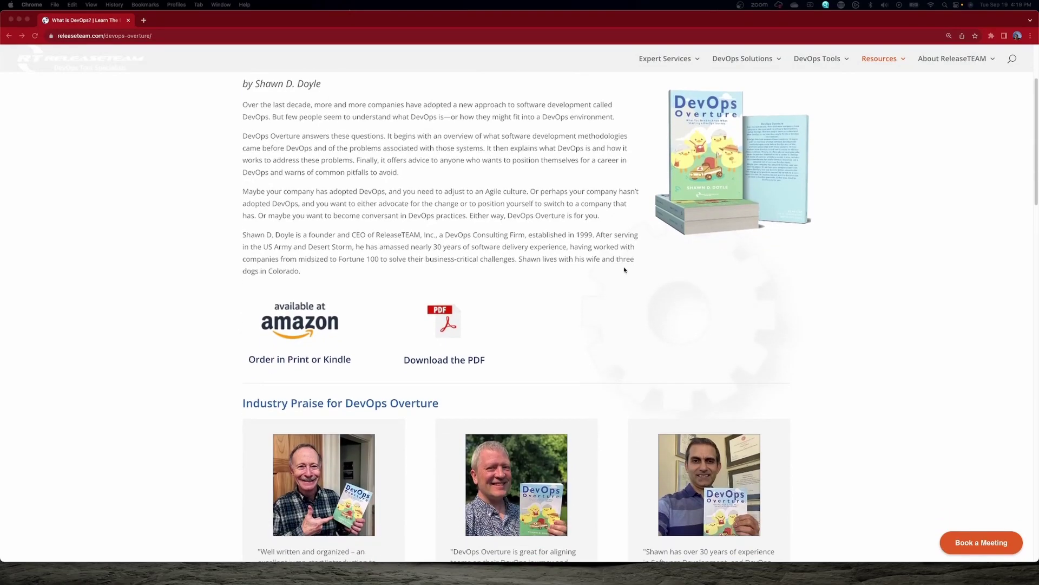
scroll(499, 303, "down", 1)
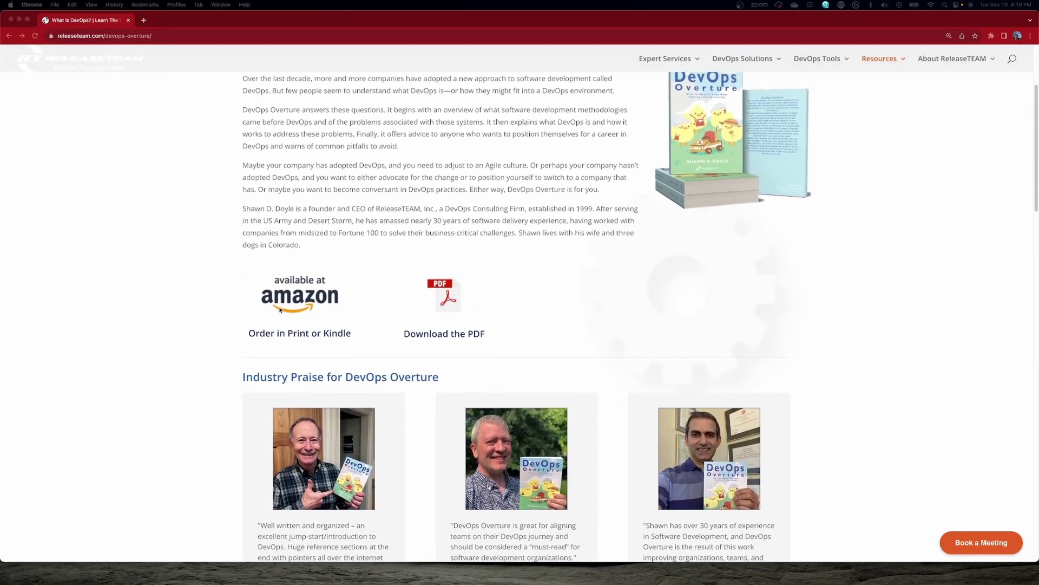
scroll(346, 306, "down", 3)
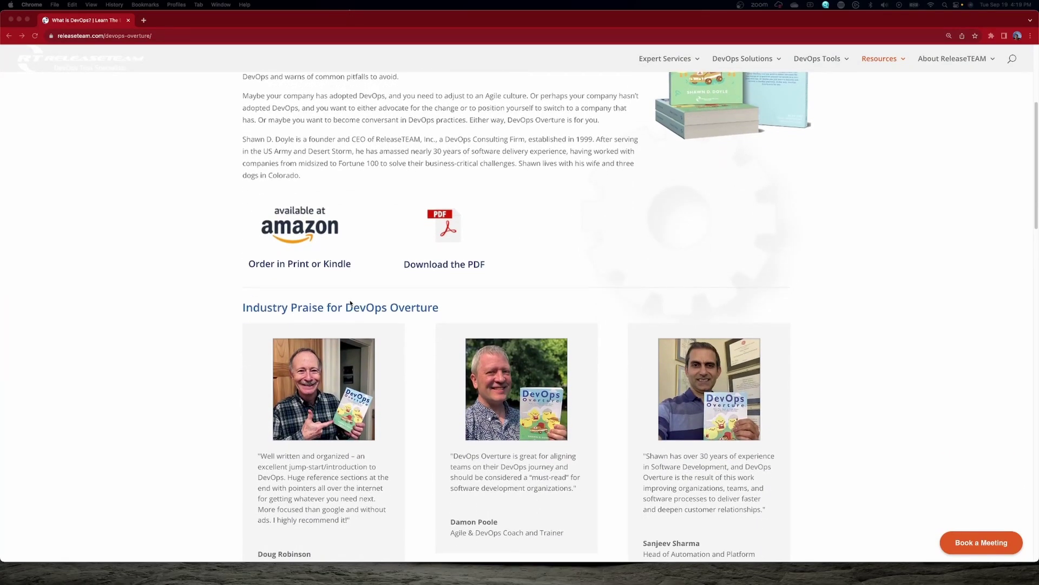
scroll(350, 303, "down", 2)
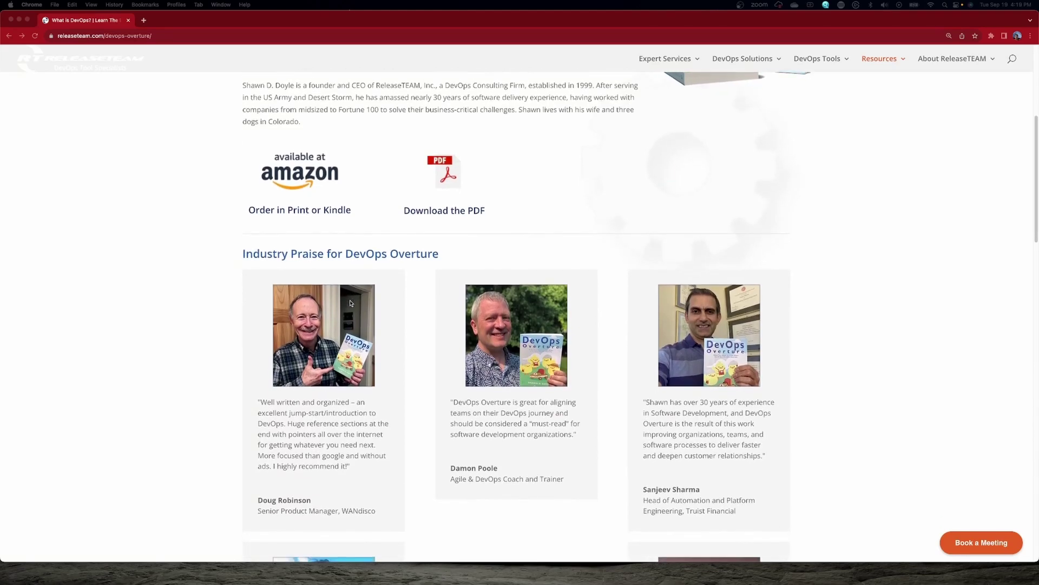
scroll(350, 303, "down", 8)
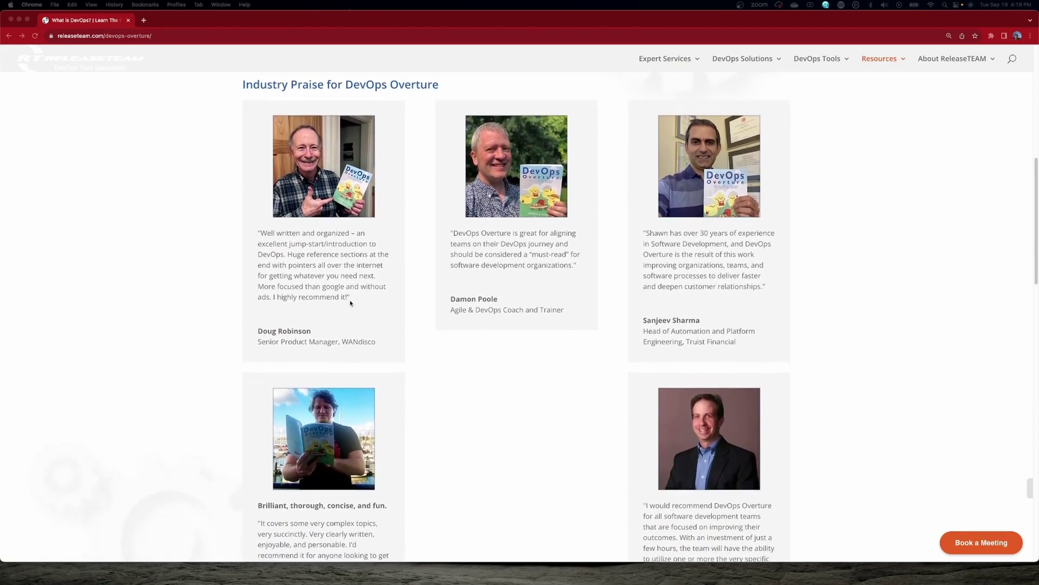
scroll(350, 303, "down", 3)
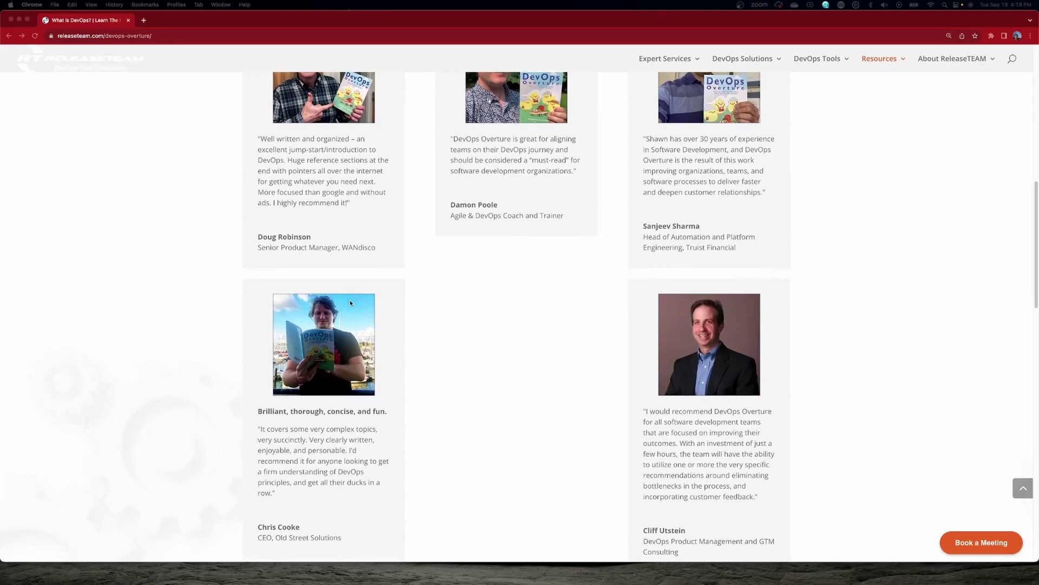
scroll(350, 303, "down", 8)
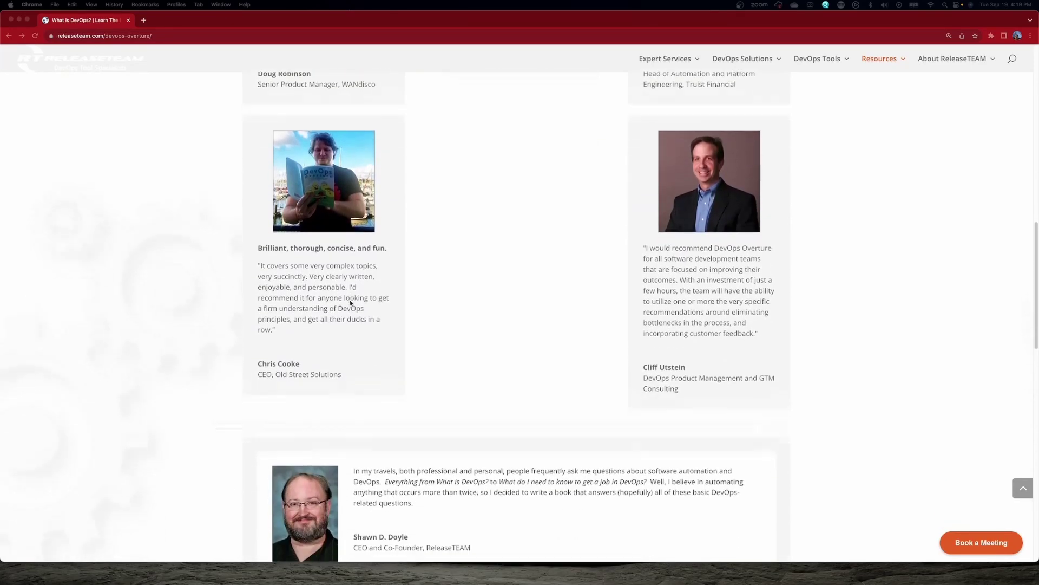
scroll(350, 303, "down", 15)
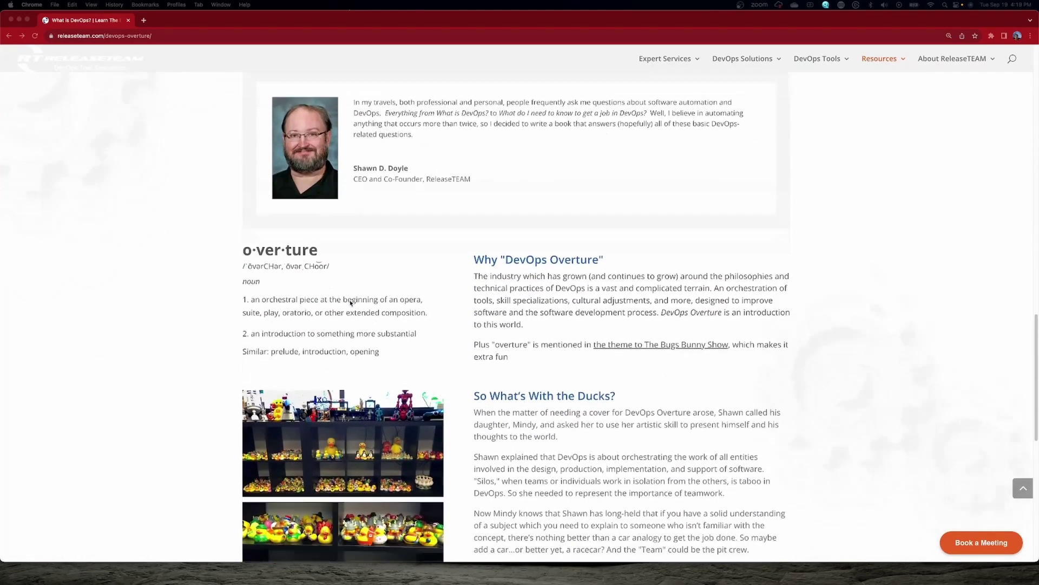
scroll(350, 303, "down", 5)
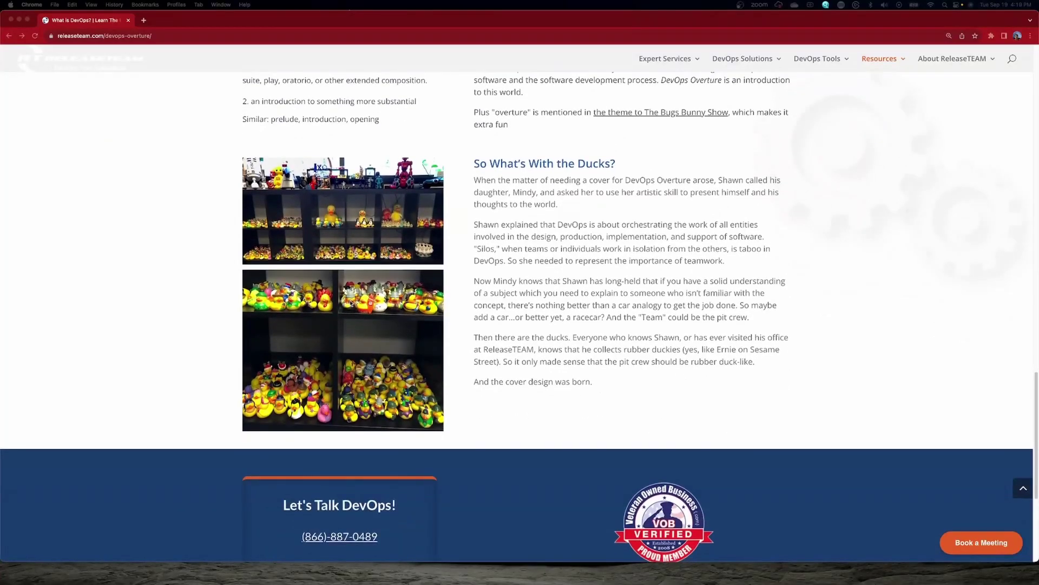